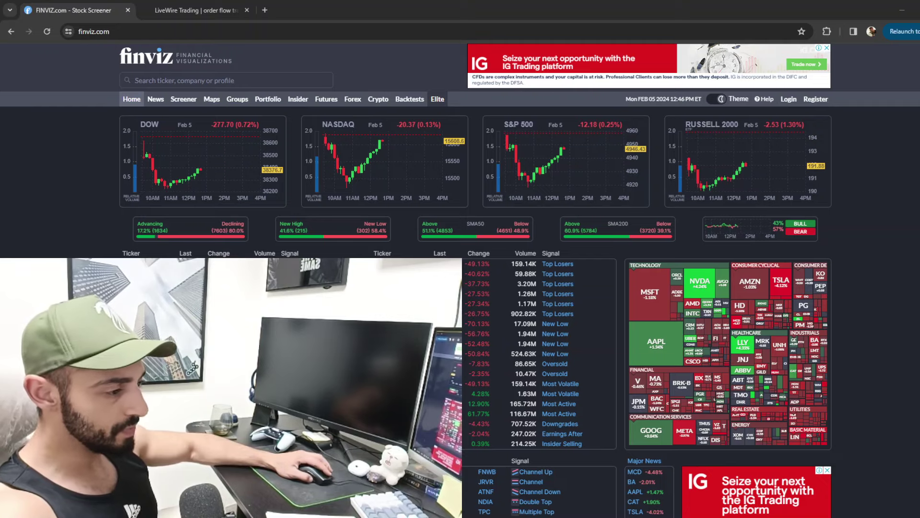
Open the stock screener and display its results in the Charts view.
{"action": "mouse_move", "coordinate": [671, 517]}
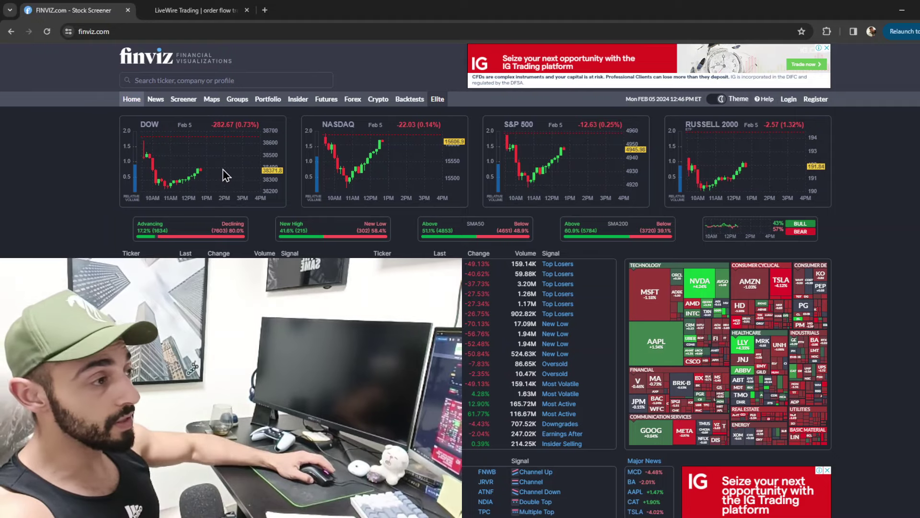
{"action": "left_click", "coordinate": [193, 104]}
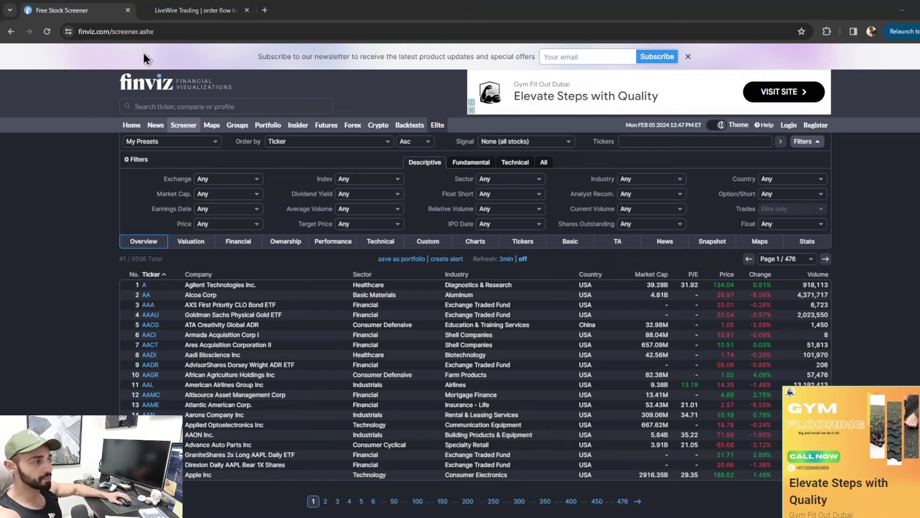
{"action": "left_click", "coordinate": [182, 125]}
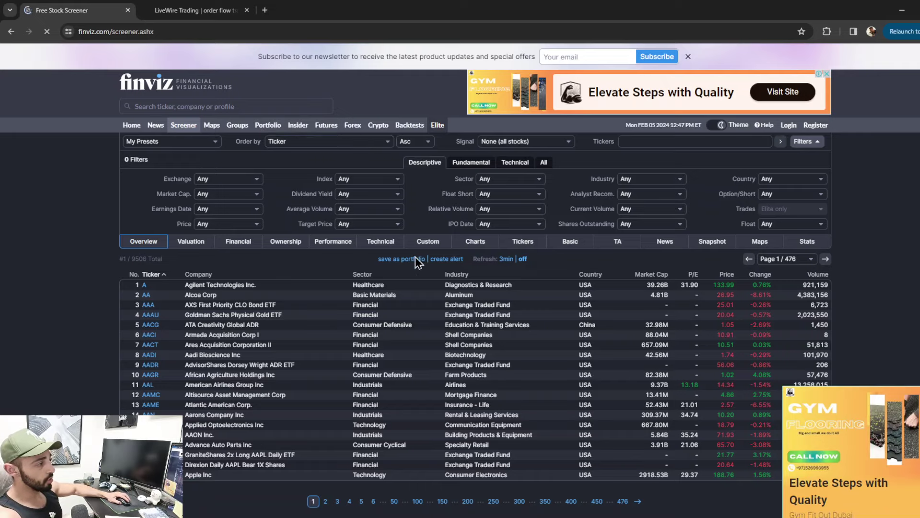
{"action": "left_click", "coordinate": [471, 247]}
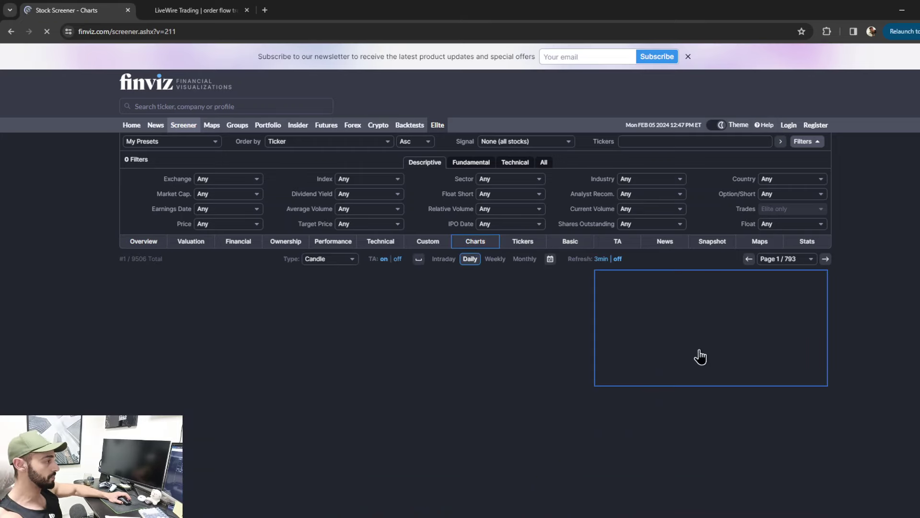
Show all screener filter categories and set the Gap filter to Up 4%.
{"action": "key", "text": "ctrl+plus"}
{"action": "key", "text": "ctrl+plus"}
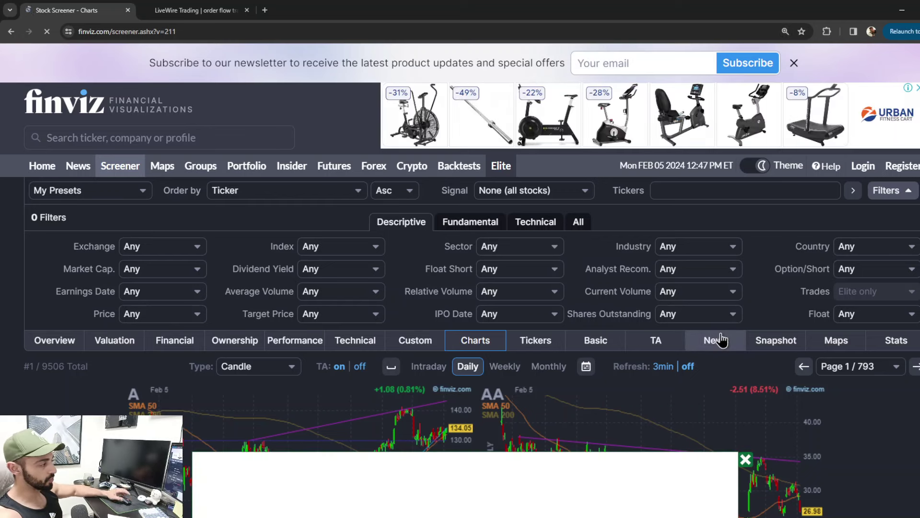
{"action": "left_click", "coordinate": [586, 234]}
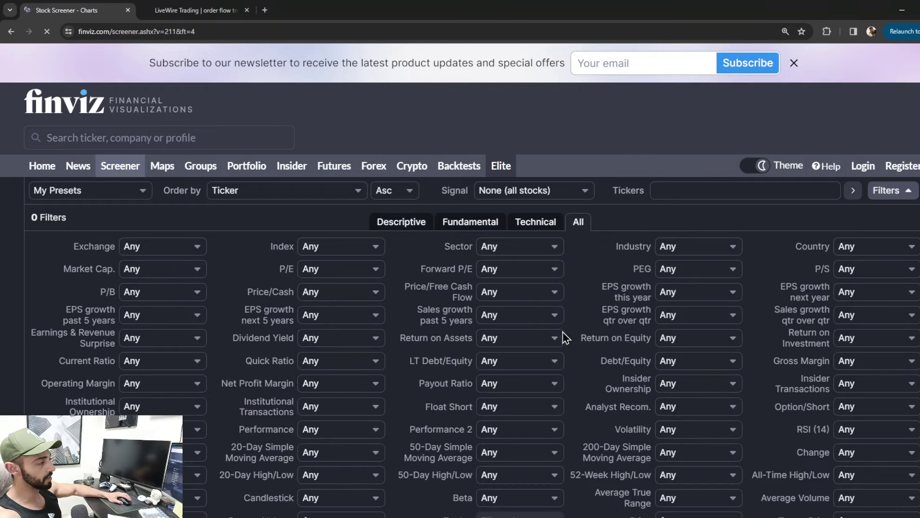
{"action": "scroll", "coordinate": [571, 365], "scroll_direction": "down", "scroll_amount": 2}
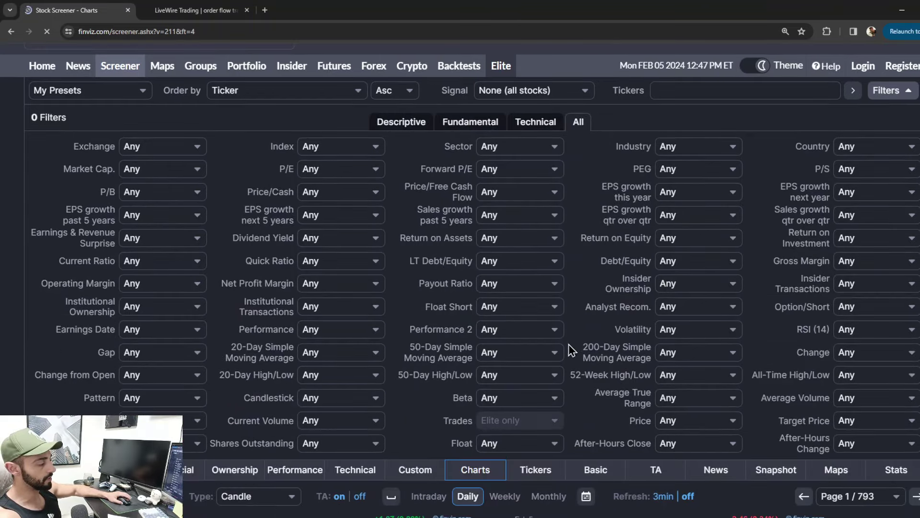
{"action": "left_click", "coordinate": [191, 360]}
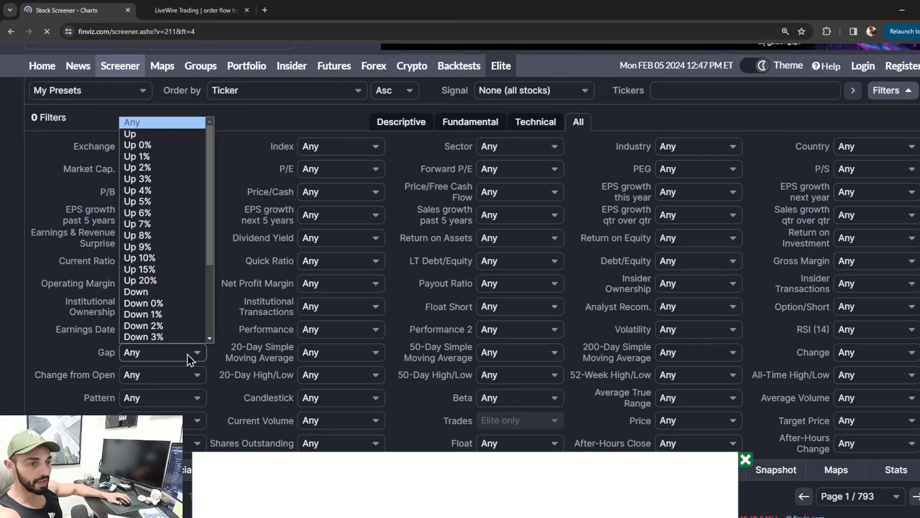
{"action": "scroll", "coordinate": [166, 311], "scroll_direction": "down", "scroll_amount": 1}
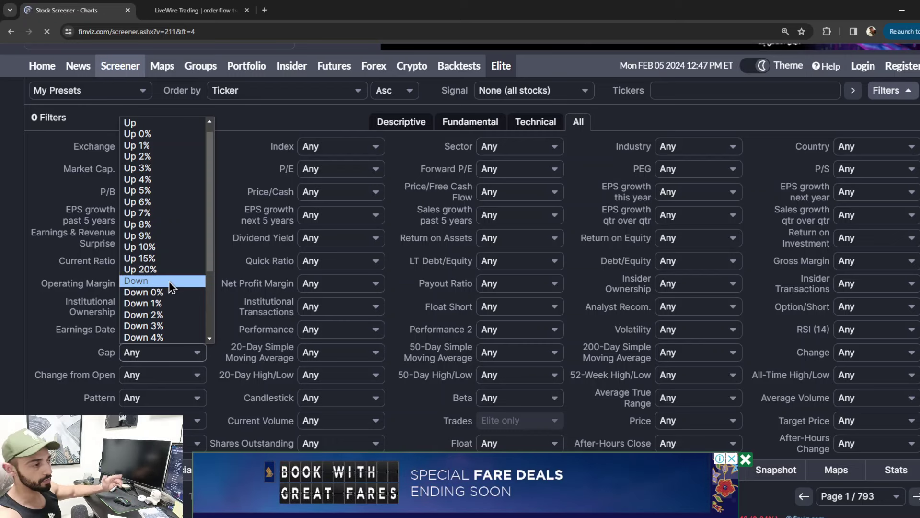
{"action": "left_click", "coordinate": [162, 180]}
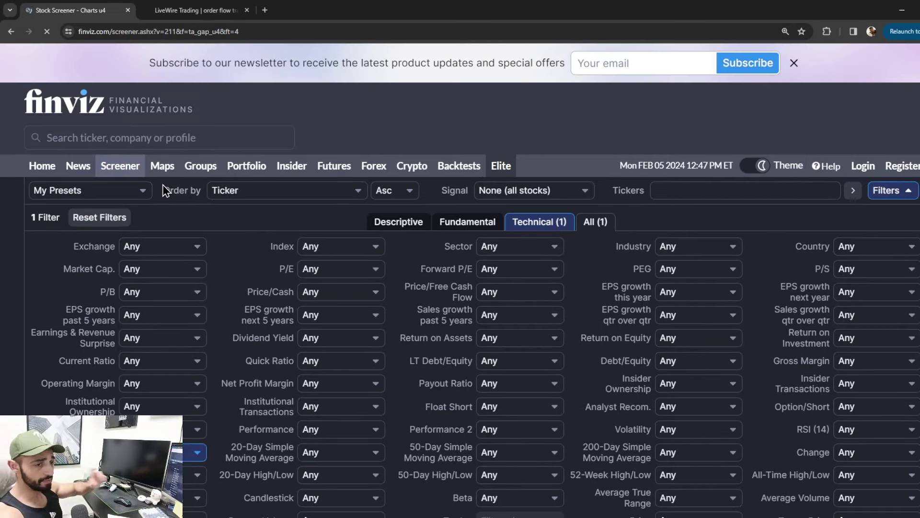
Set the Price filter to Over $10.
{"action": "scroll", "coordinate": [205, 261], "scroll_direction": "down", "scroll_amount": 2}
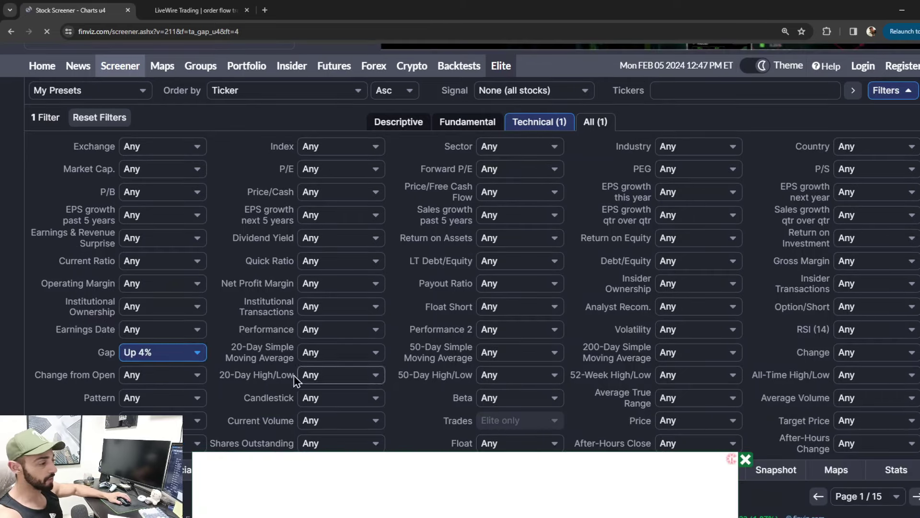
{"action": "scroll", "coordinate": [285, 380], "scroll_direction": "down", "scroll_amount": 2}
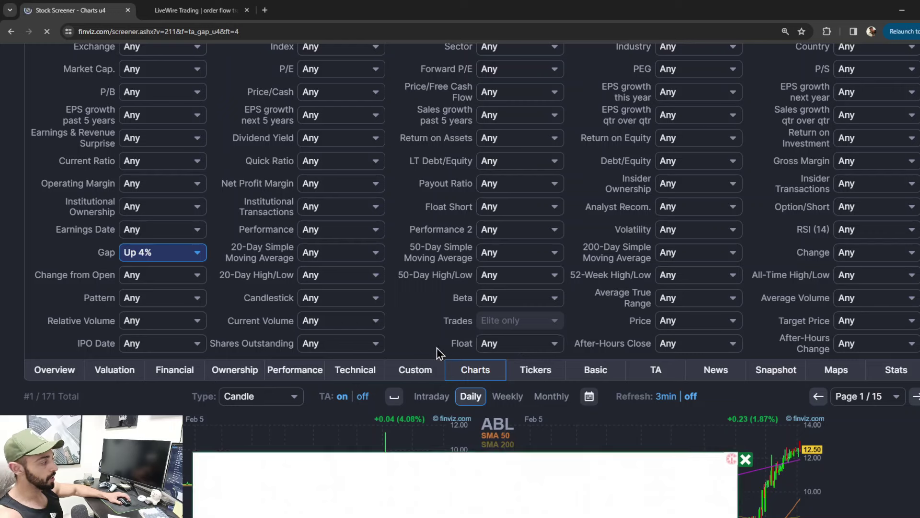
{"action": "left_click", "coordinate": [698, 323]}
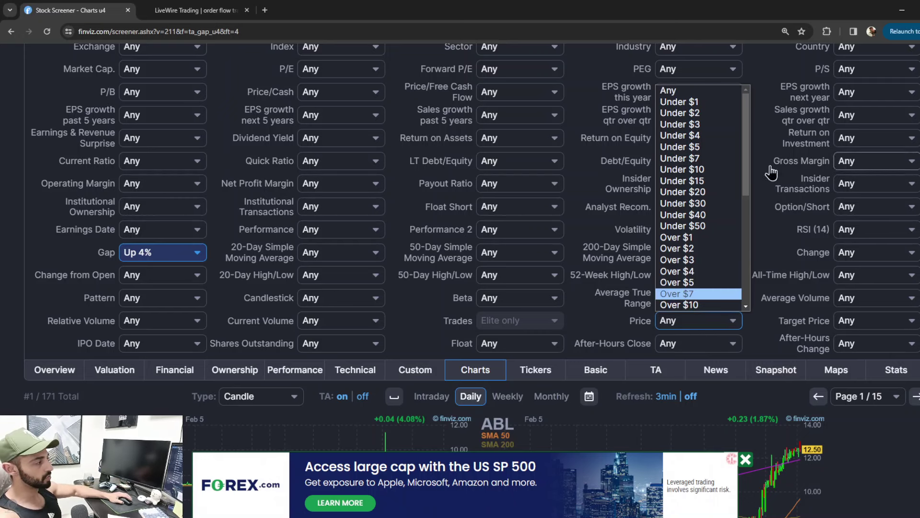
{"action": "scroll", "coordinate": [712, 252], "scroll_direction": "down", "scroll_amount": 4}
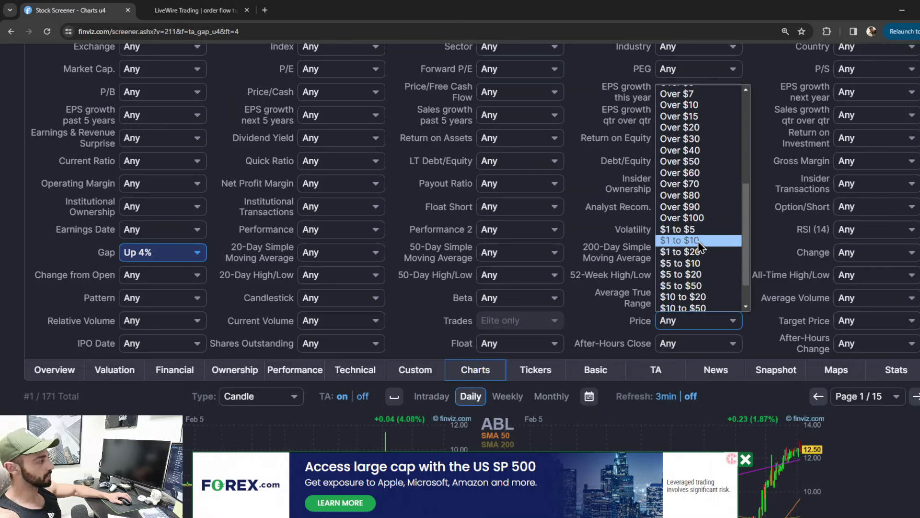
{"action": "left_click", "coordinate": [707, 107]}
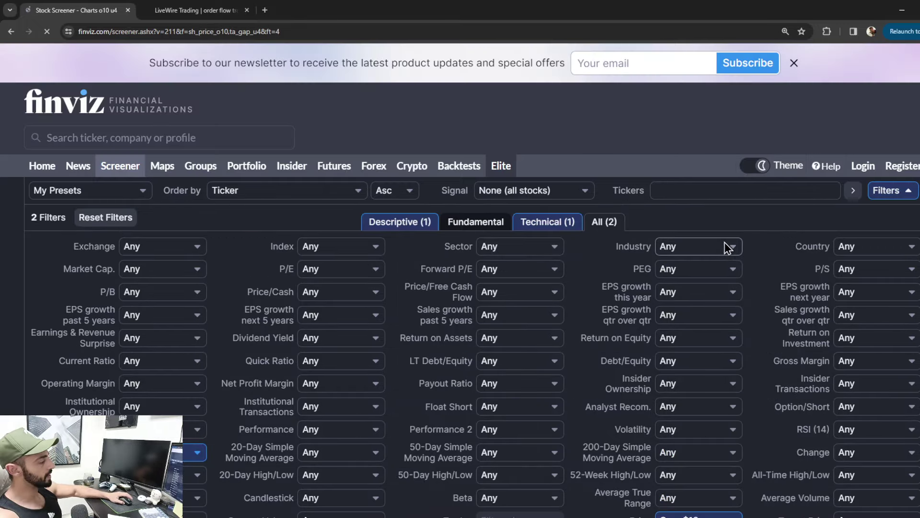
Set the Relative Volume filter to Over 2.
{"action": "scroll", "coordinate": [726, 247], "scroll_direction": "down", "scroll_amount": 2}
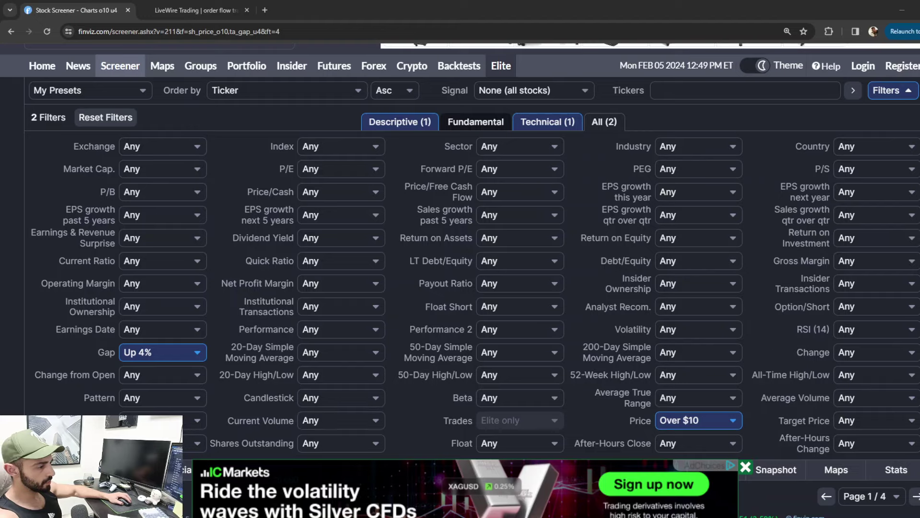
{"action": "scroll", "coordinate": [115, 369], "scroll_direction": "down", "scroll_amount": 4}
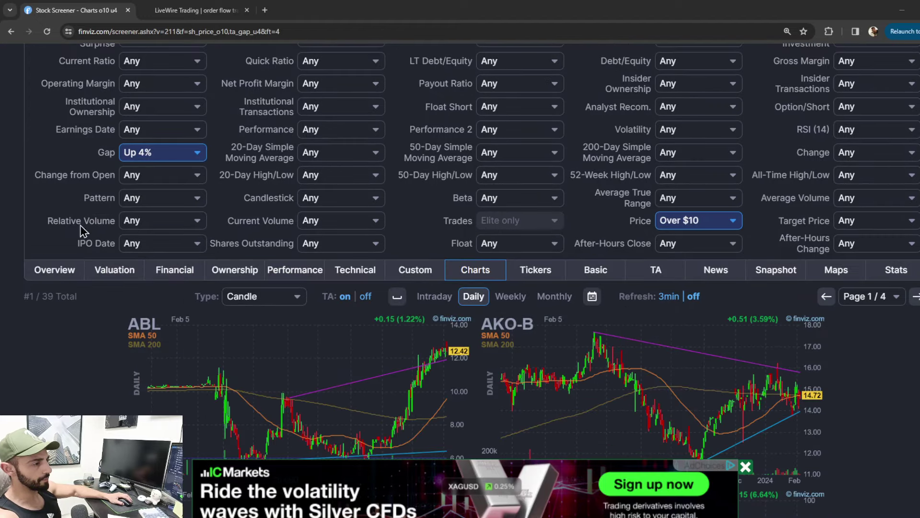
{"action": "mouse_move", "coordinate": [77, 224]}
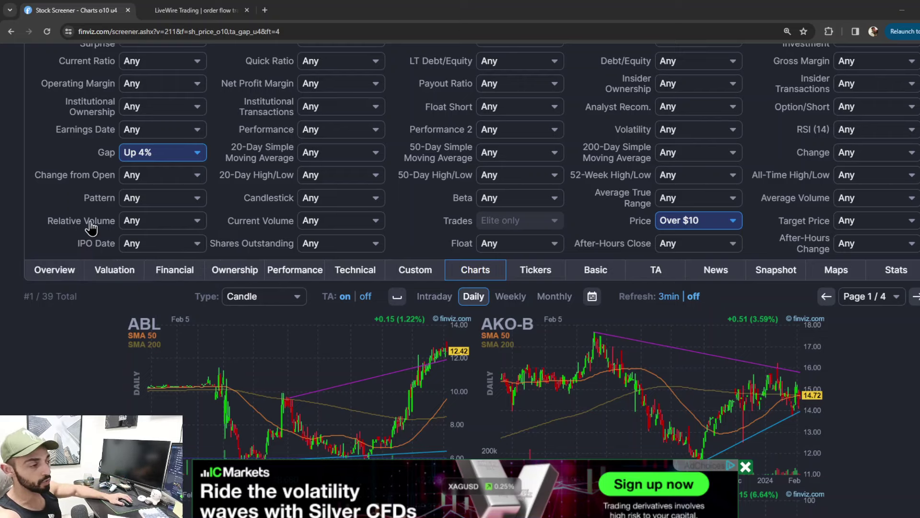
{"action": "left_click", "coordinate": [144, 219]}
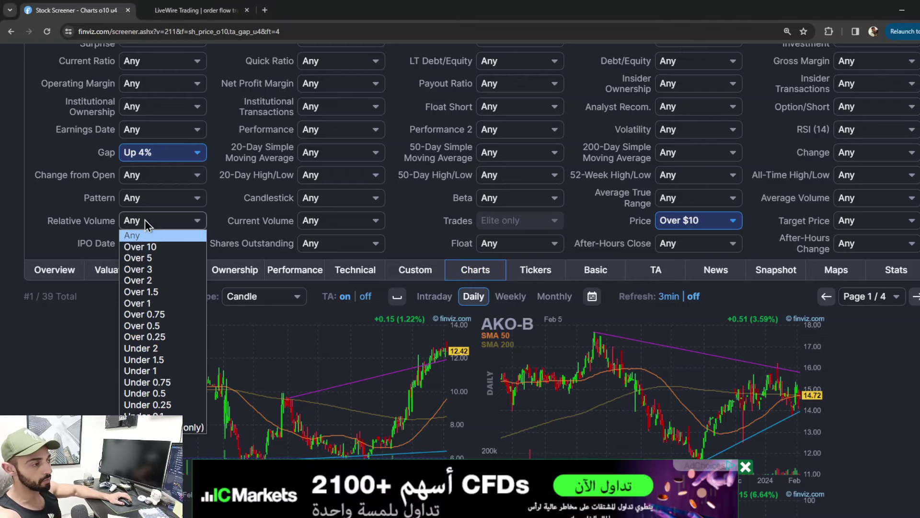
{"action": "left_click", "coordinate": [168, 280]}
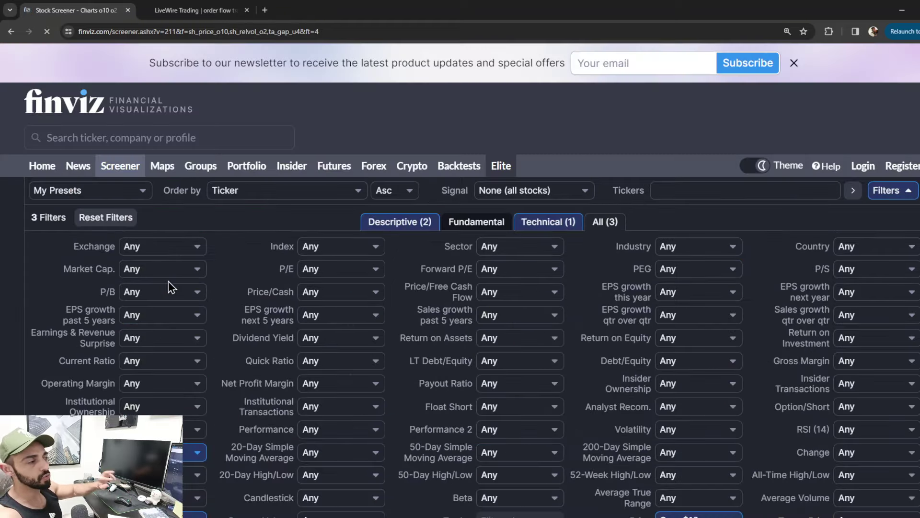
Order the filtered stocks by Volume in descending order.
{"action": "scroll", "coordinate": [281, 279], "scroll_direction": "down", "scroll_amount": 4}
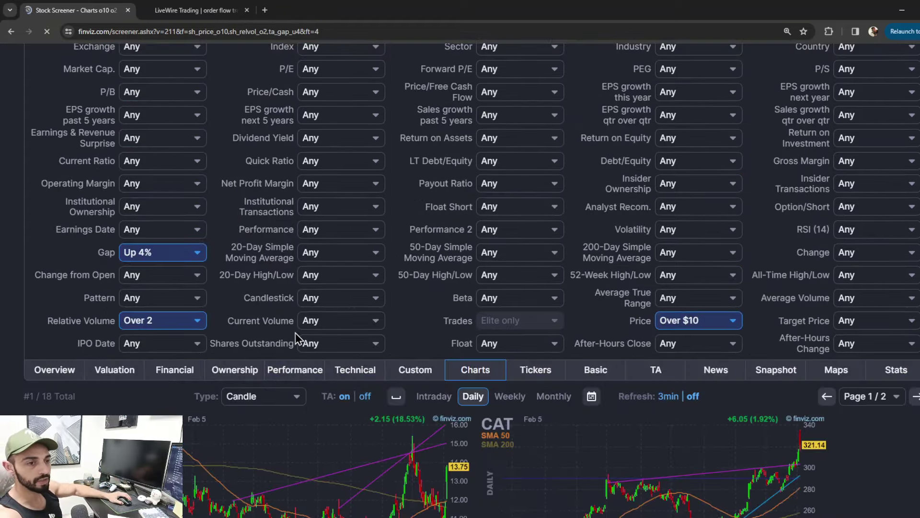
{"action": "scroll", "coordinate": [355, 347], "scroll_direction": "down", "scroll_amount": 2}
{"action": "scroll", "coordinate": [320, 194], "scroll_direction": "up", "scroll_amount": 4}
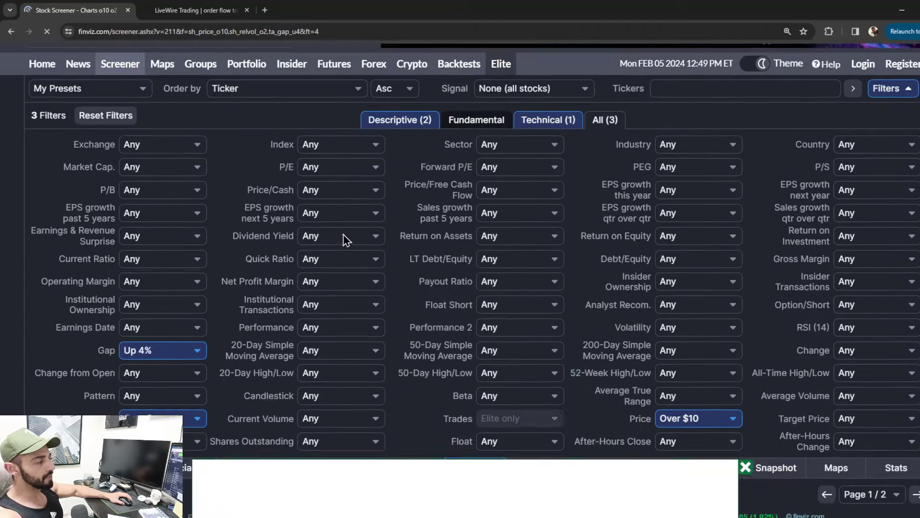
{"action": "scroll", "coordinate": [383, 268], "scroll_direction": "down", "scroll_amount": 6}
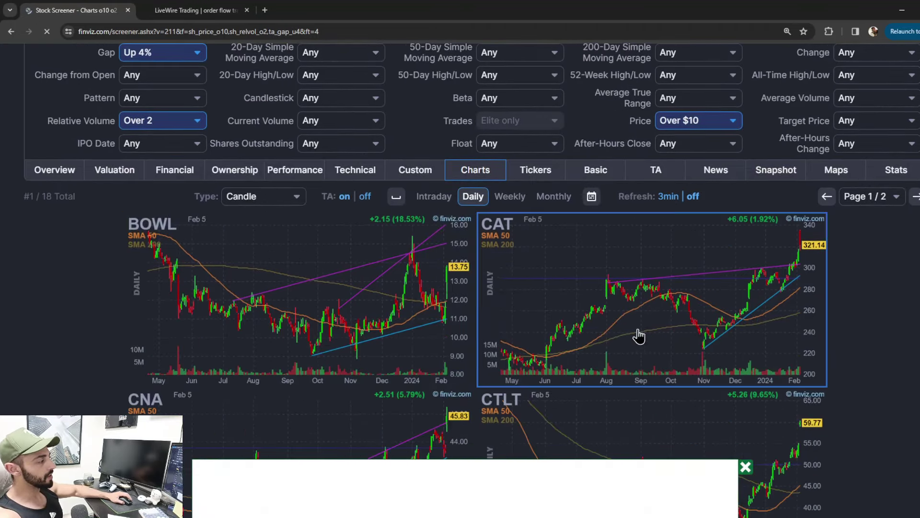
{"action": "scroll", "coordinate": [421, 303], "scroll_direction": "up", "scroll_amount": 4}
{"action": "scroll", "coordinate": [220, 199], "scroll_direction": "up", "scroll_amount": 4}
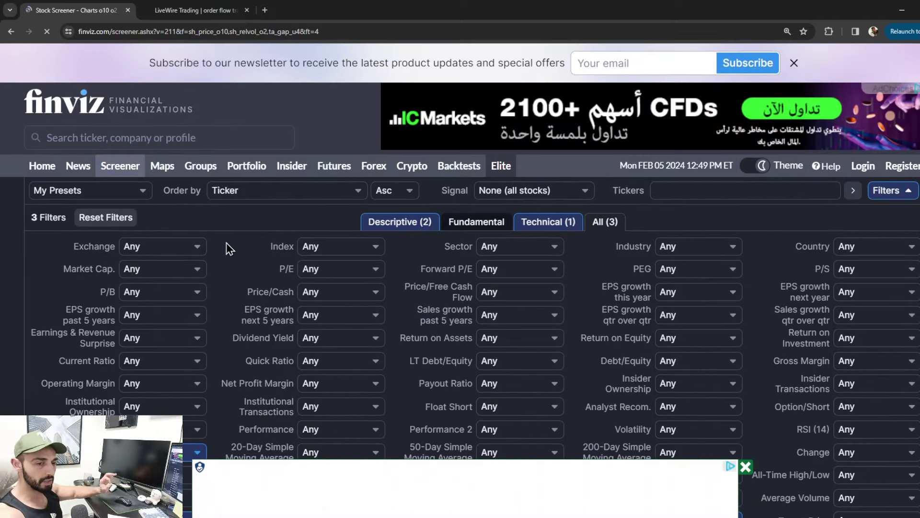
{"action": "left_click", "coordinate": [268, 193]}
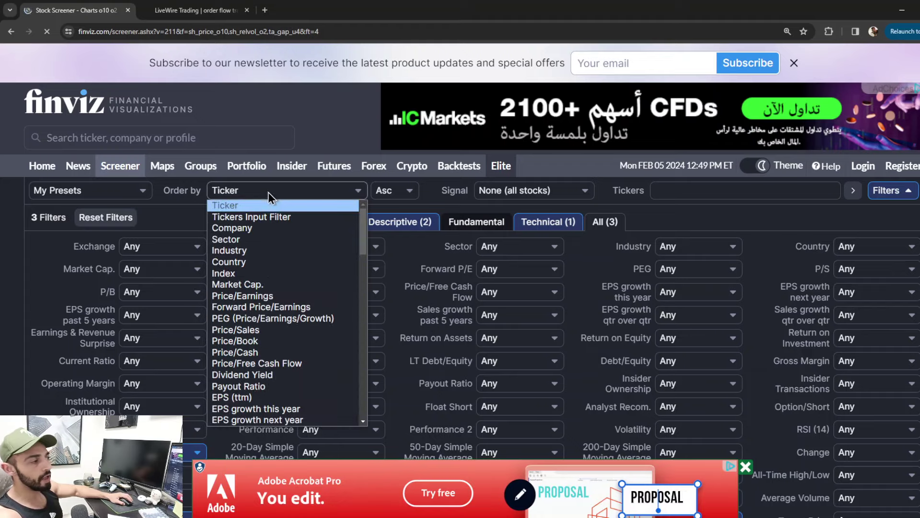
{"action": "scroll", "coordinate": [283, 312], "scroll_direction": "down", "scroll_amount": 15}
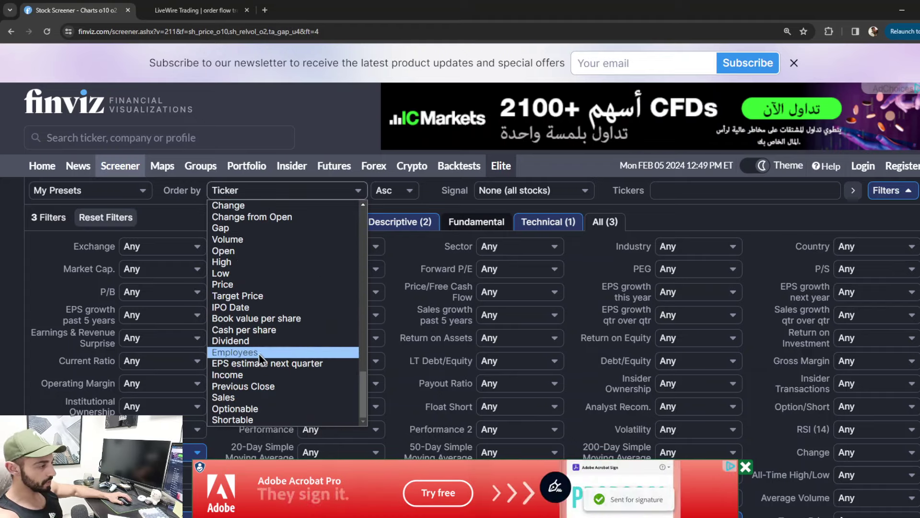
{"action": "left_click", "coordinate": [259, 240]}
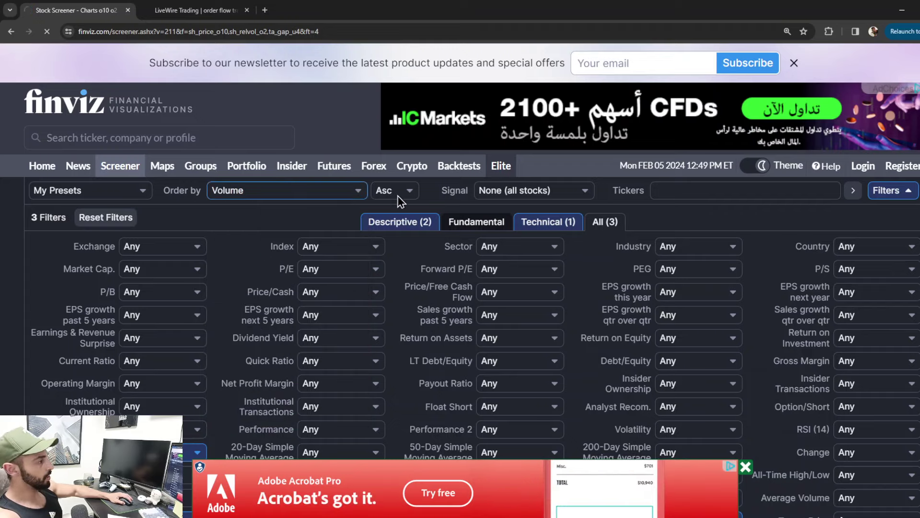
{"action": "left_click", "coordinate": [411, 191]}
{"action": "left_click", "coordinate": [402, 218]}
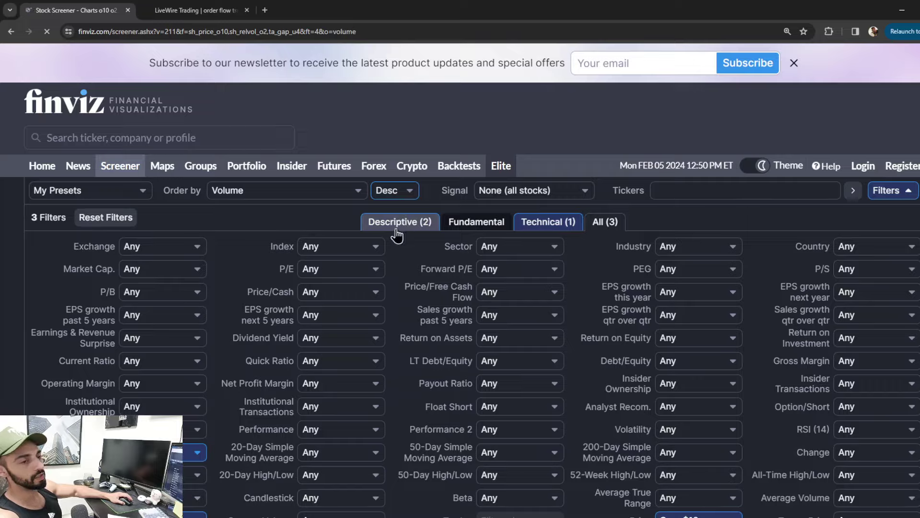
Examine the enlarged daily chart of FDMT for its gap above the earlier price levels.
{"action": "scroll", "coordinate": [369, 304], "scroll_direction": "down", "scroll_amount": 3}
{"action": "scroll", "coordinate": [366, 309], "scroll_direction": "down", "scroll_amount": 5}
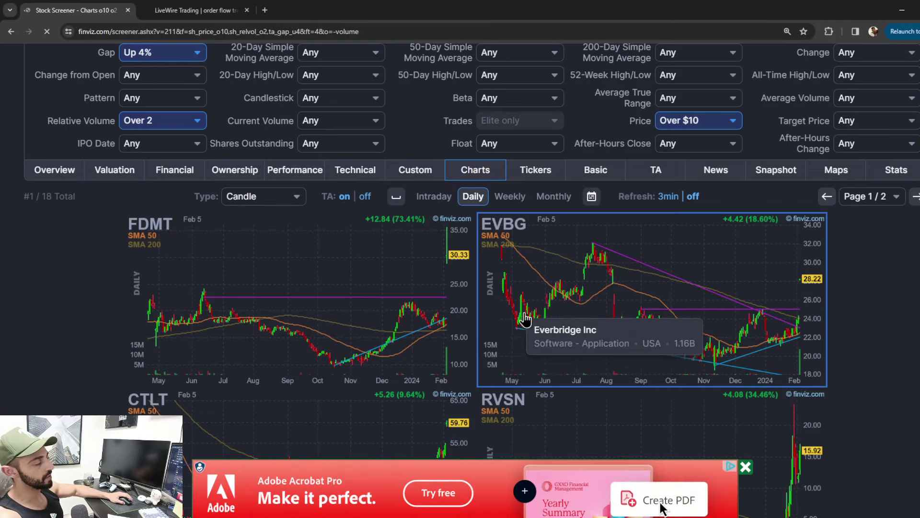
{"action": "scroll", "coordinate": [450, 287], "scroll_direction": "down", "scroll_amount": 2}
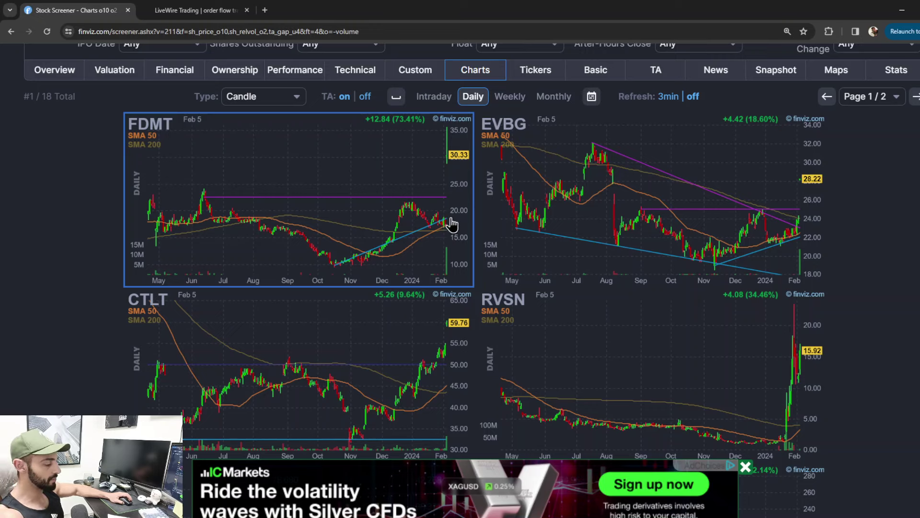
{"action": "scroll", "coordinate": [446, 233], "scroll_direction": "up", "scroll_amount": 1, "text": "ctrl"}
{"action": "scroll", "coordinate": [446, 233], "scroll_direction": "up", "scroll_amount": 2, "text": "ctrl"}
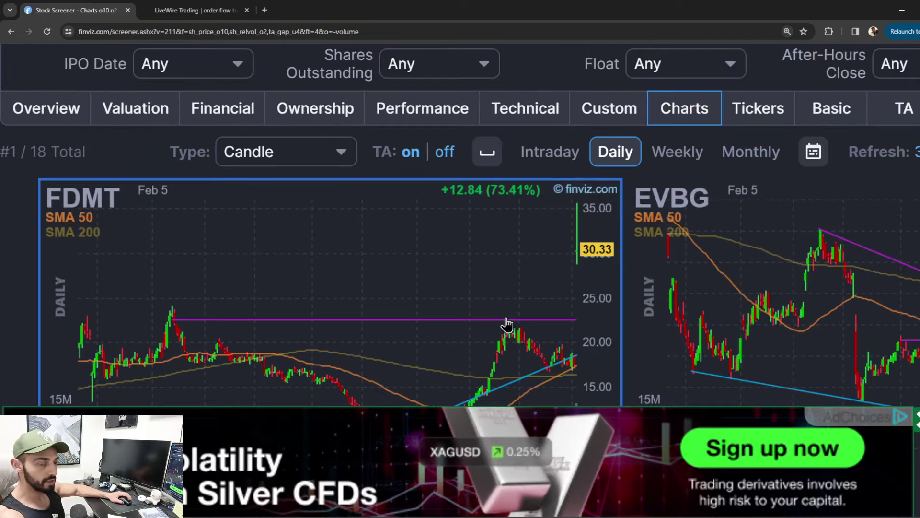
{"action": "scroll", "coordinate": [571, 366], "scroll_direction": "down", "scroll_amount": 2}
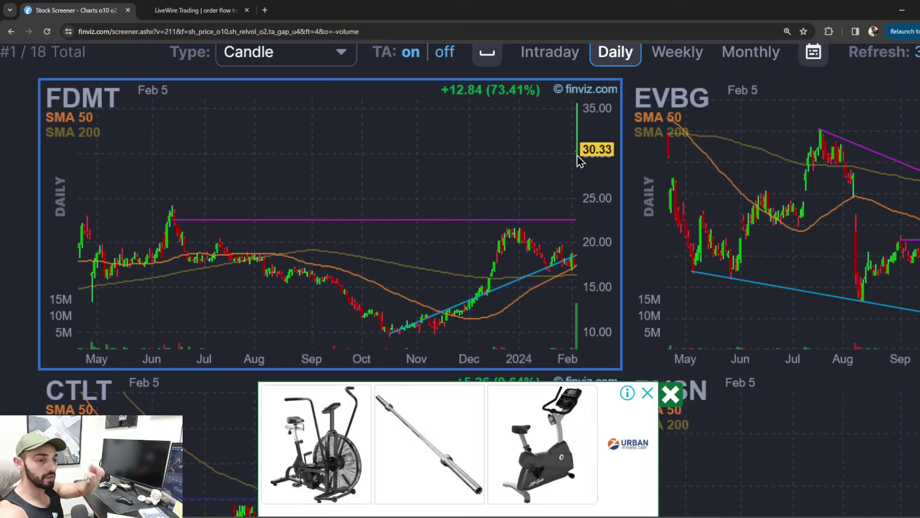
Dismiss the advertisement covering the charts and examine the EVBG, RVSN and CTLT daily charts.
{"action": "left_click", "coordinate": [671, 394]}
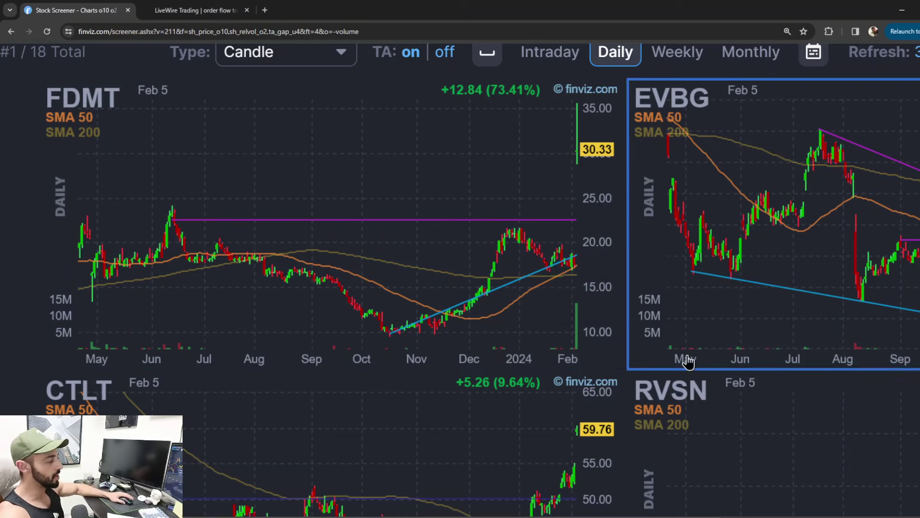
{"action": "scroll", "coordinate": [461, 240], "scroll_direction": "right", "scroll_amount": 5}
{"action": "scroll", "coordinate": [756, 517], "scroll_direction": "right", "scroll_amount": 2}
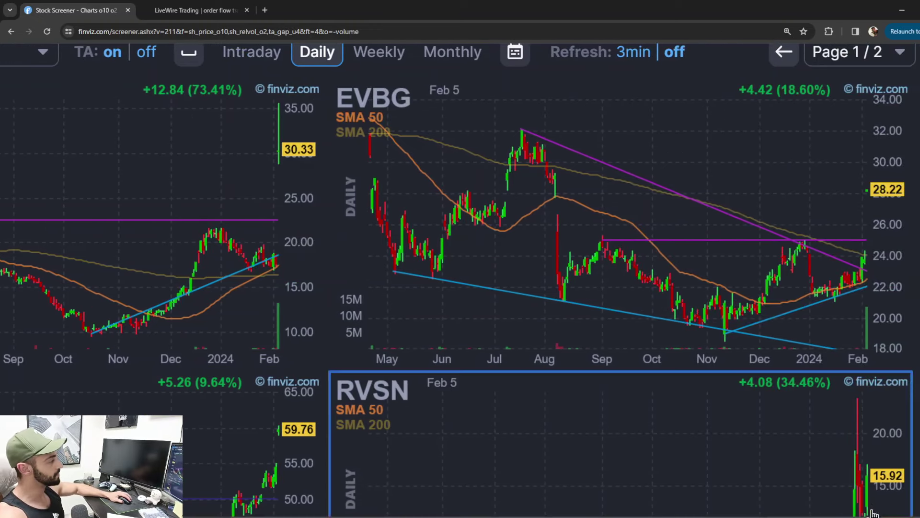
{"action": "scroll", "coordinate": [830, 232], "scroll_direction": "down", "scroll_amount": 2}
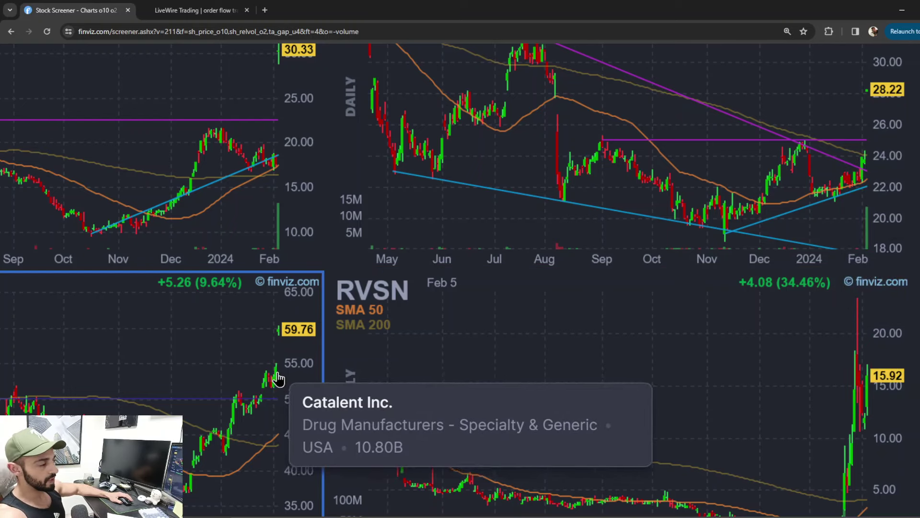
Examine the RVSN and EL daily charts further down the screener results for their gaps against earlier price levels.
{"action": "scroll", "coordinate": [714, 365], "scroll_direction": "down", "scroll_amount": 4}
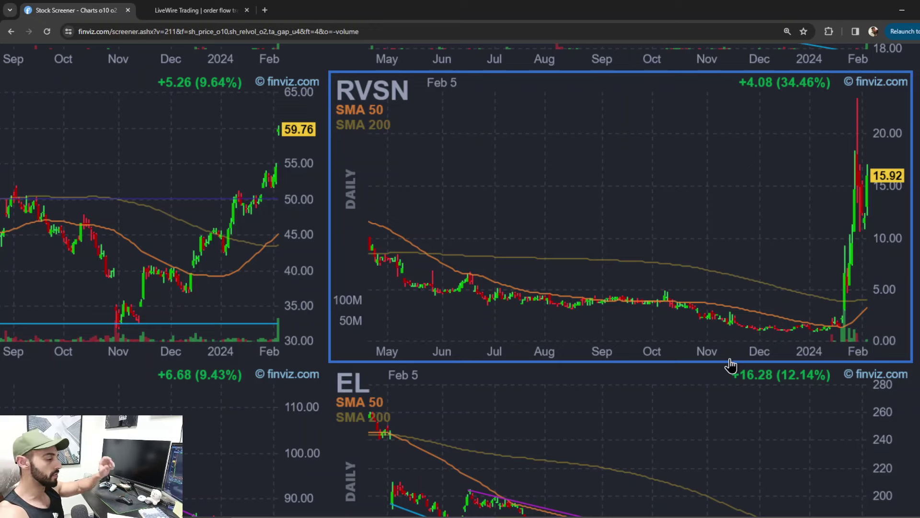
{"action": "scroll", "coordinate": [735, 364], "scroll_direction": "down", "scroll_amount": 4}
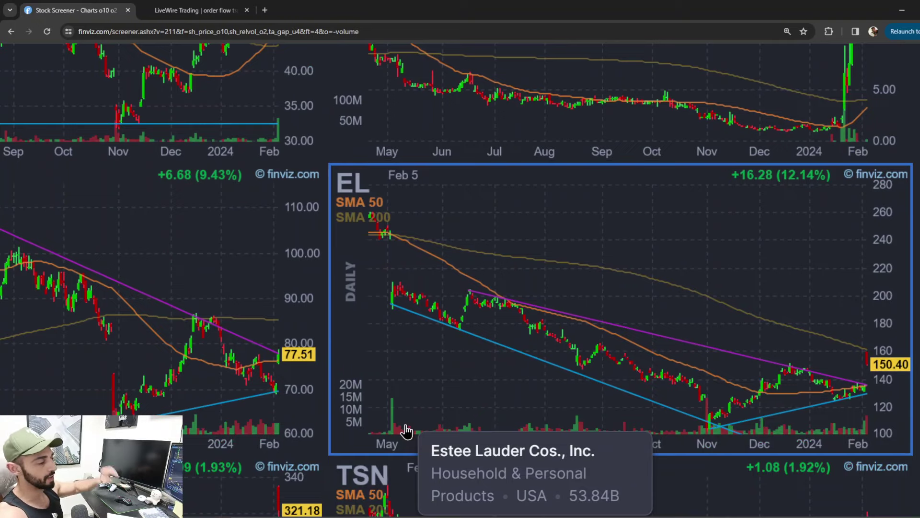
{"action": "scroll", "coordinate": [477, 397], "scroll_direction": "down", "scroll_amount": 3}
{"action": "scroll", "coordinate": [477, 397], "scroll_direction": "up", "scroll_amount": 3}
Return to the filter settings at a smaller page zoom and review the active Gap, Relative Volume and Price filters.
{"action": "scroll", "coordinate": [477, 397], "scroll_direction": "up", "scroll_amount": 15}
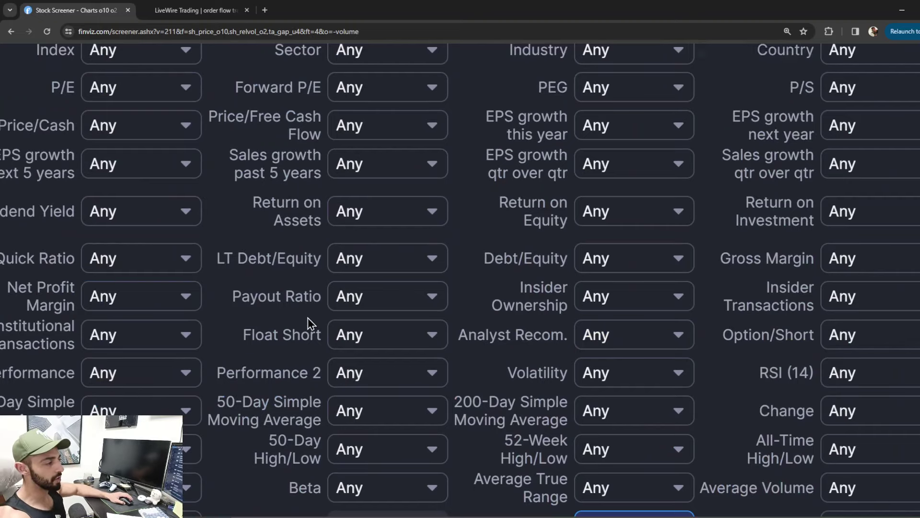
{"action": "key", "text": "ctrl+minus"}
{"action": "key", "text": "ctrl+minus"}
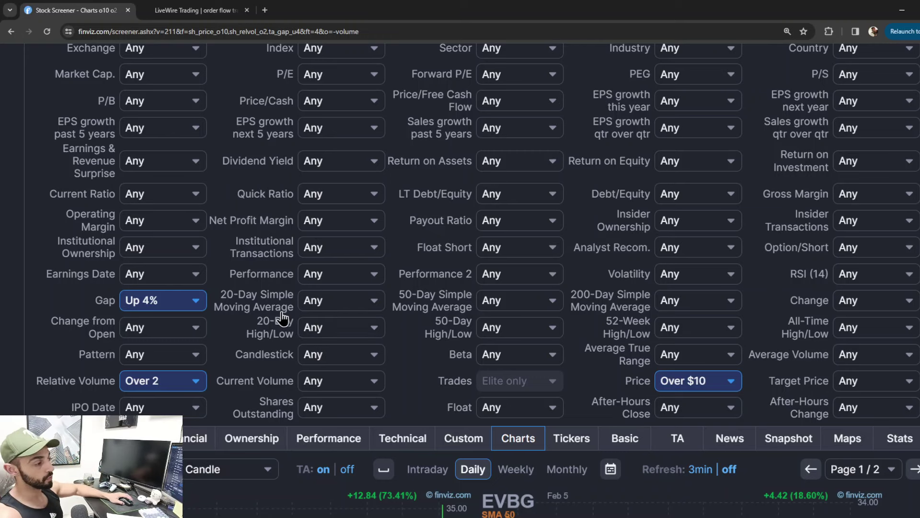
{"action": "mouse_move", "coordinate": [292, 328]}
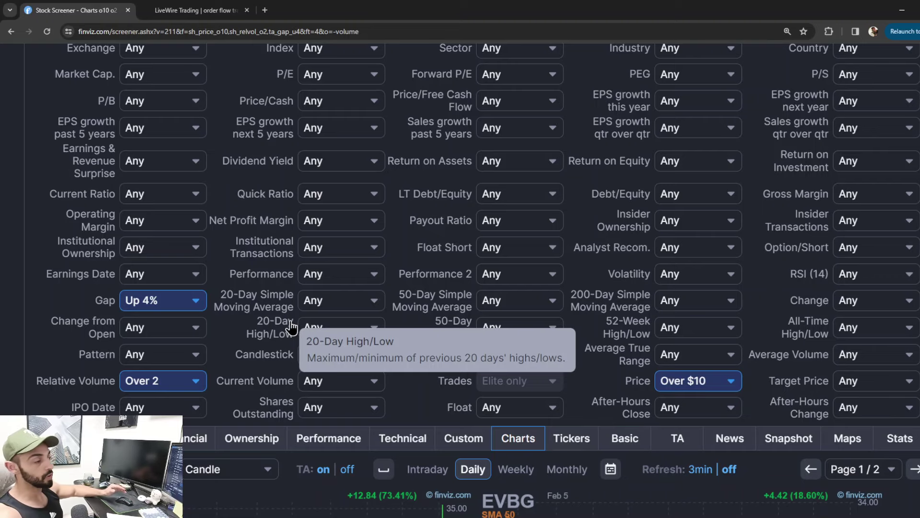
{"action": "scroll", "coordinate": [357, 333], "scroll_direction": "up", "scroll_amount": 5}
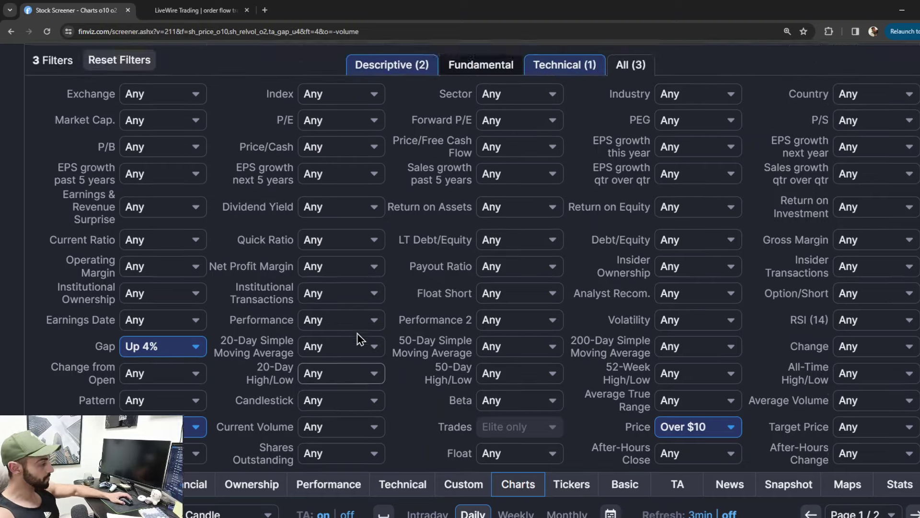
Switch to the LiveWire Trading website, open its LiveWire Programs page and look through the online trading courses offered.
{"action": "left_click", "coordinate": [191, 11]}
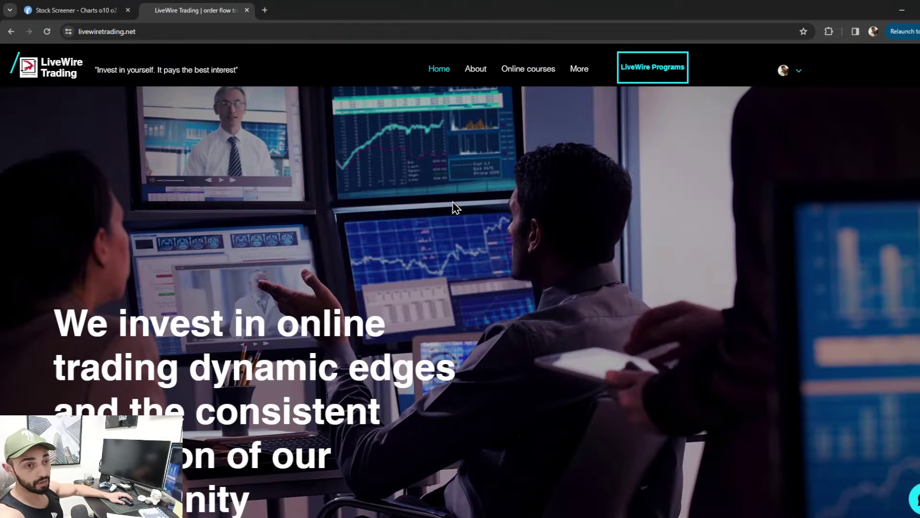
{"action": "left_click", "coordinate": [643, 72]}
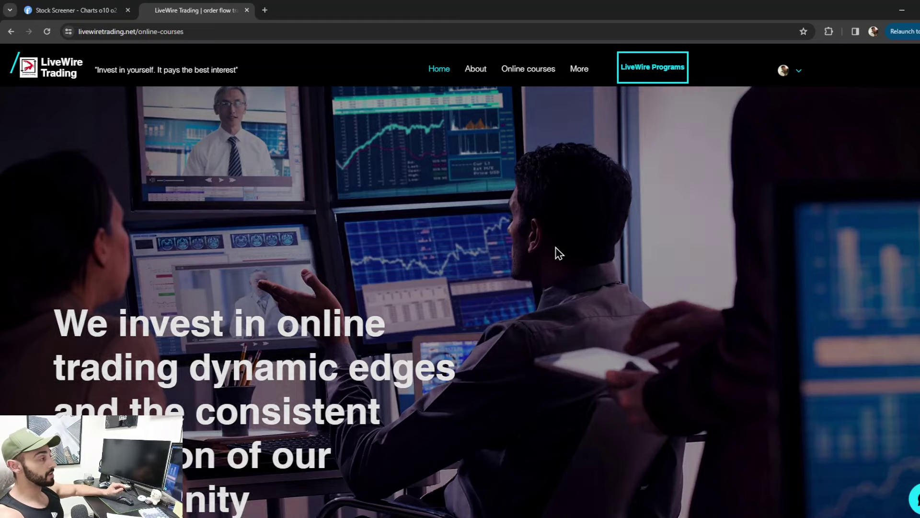
{"action": "scroll", "coordinate": [510, 284], "scroll_direction": "down", "scroll_amount": 15}
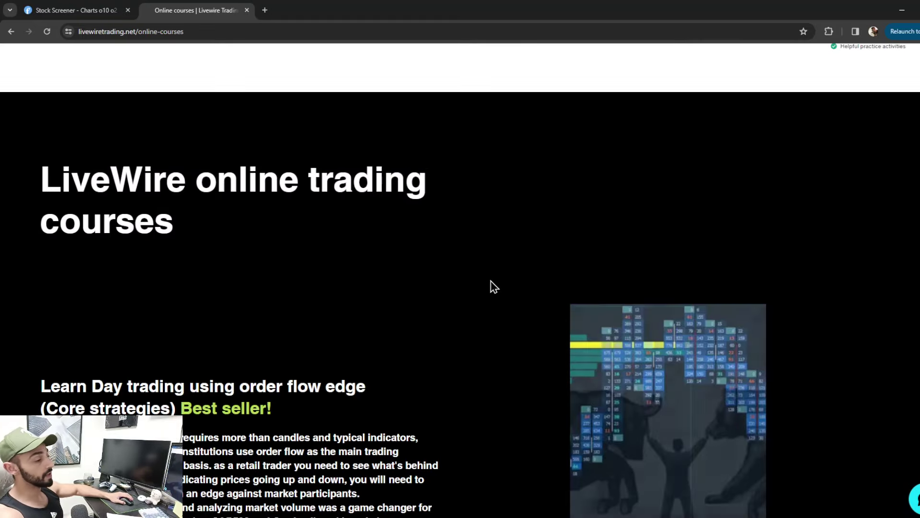
{"action": "scroll", "coordinate": [472, 323], "scroll_direction": "down", "scroll_amount": 4}
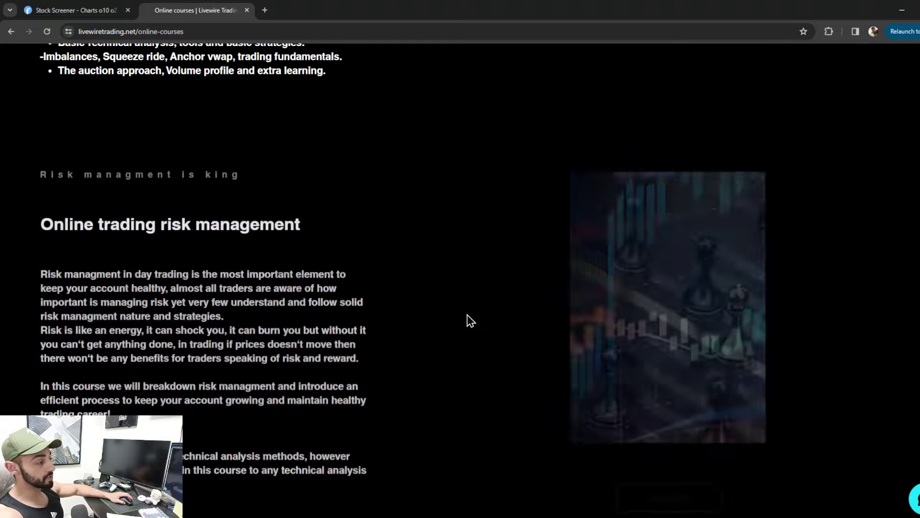
{"action": "scroll", "coordinate": [422, 314], "scroll_direction": "down", "scroll_amount": 2}
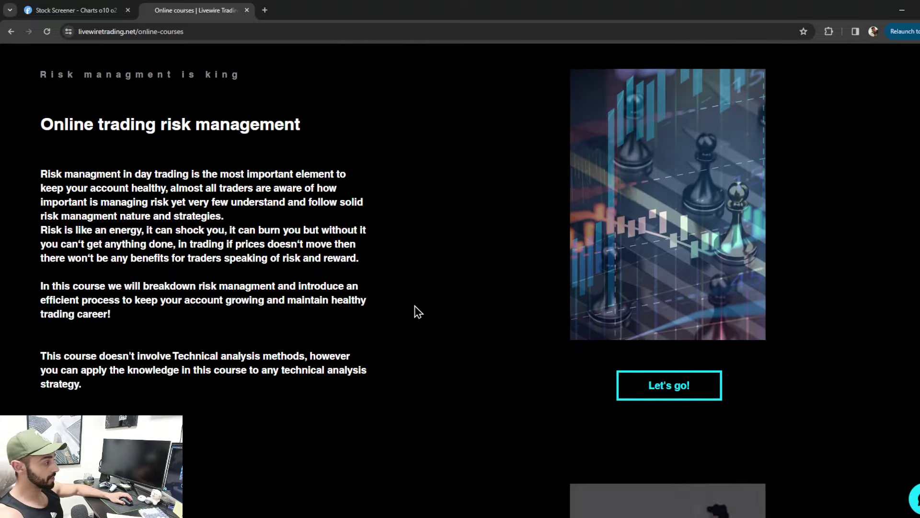
{"action": "scroll", "coordinate": [415, 313], "scroll_direction": "down", "scroll_amount": 6}
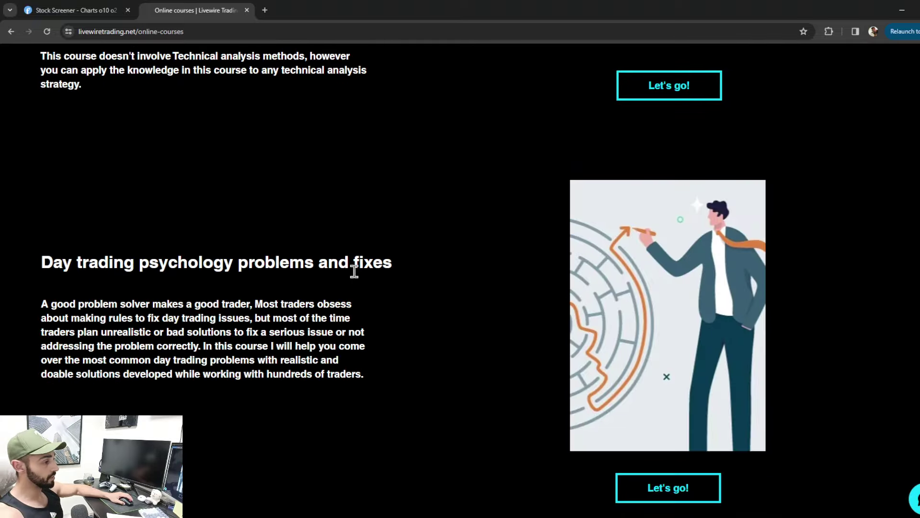
{"action": "scroll", "coordinate": [355, 265], "scroll_direction": "down", "scroll_amount": 13}
{"action": "scroll", "coordinate": [365, 284], "scroll_direction": "up", "scroll_amount": 2}
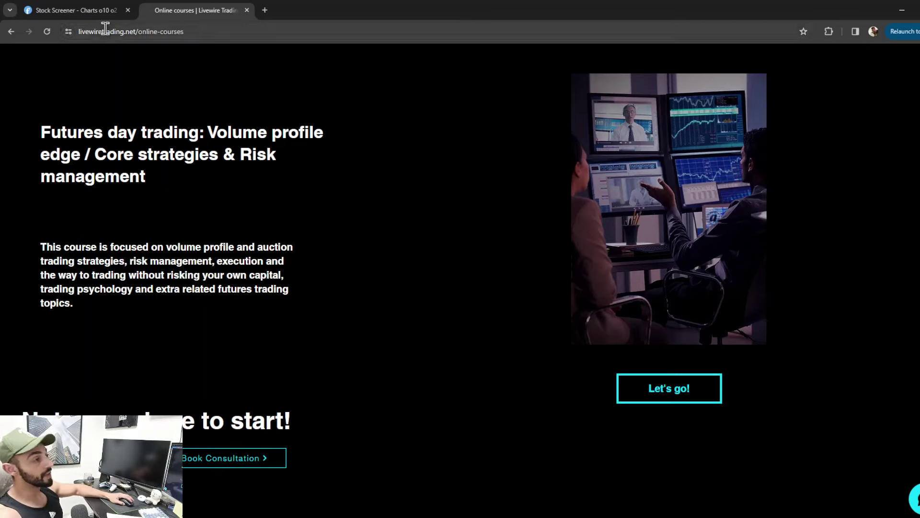
Switch back to the Finviz stock screener and view its filter settings.
{"action": "left_click", "coordinate": [116, 10]}
{"action": "scroll", "coordinate": [308, 289], "scroll_direction": "down", "scroll_amount": 2}
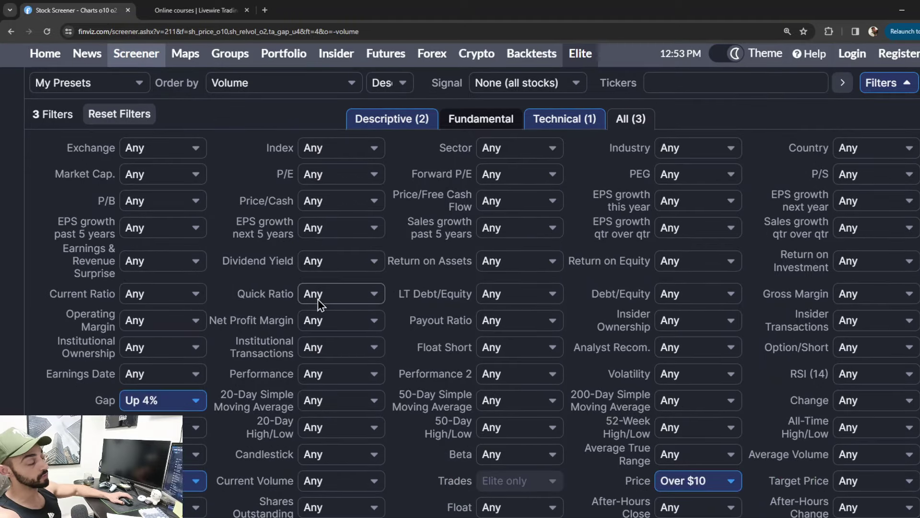